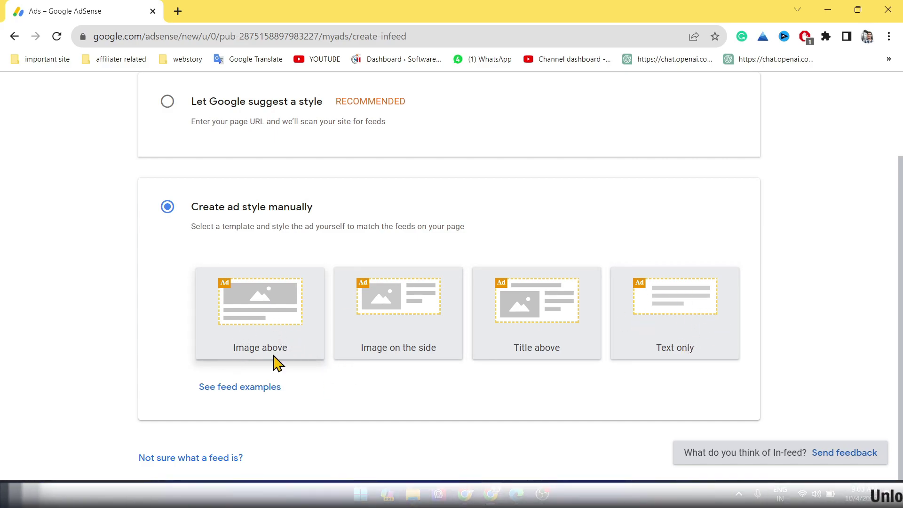
Step: Choose the Image above template for the manually styled in-feed ad and name the ad unit sidebar
{"action": "left_click", "coordinate": [263, 311]}
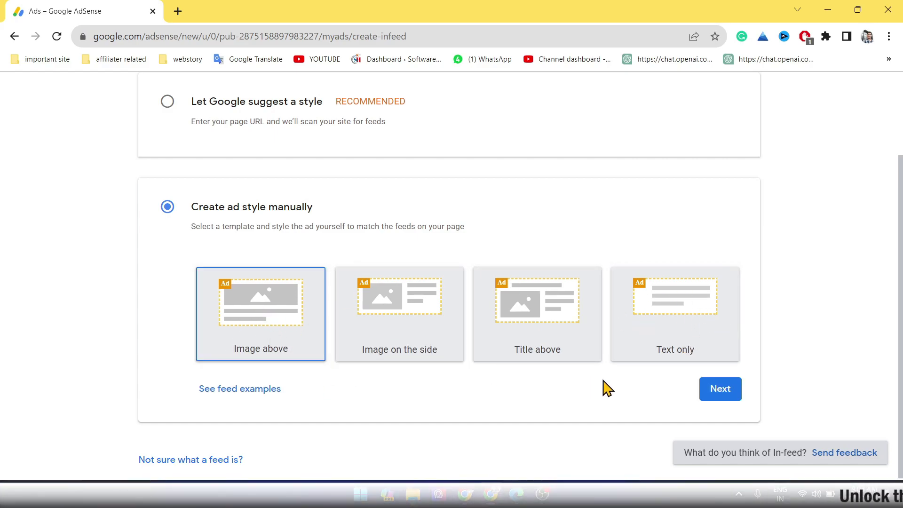
{"action": "left_click", "coordinate": [725, 390]}
{"action": "left_click", "coordinate": [678, 150]}
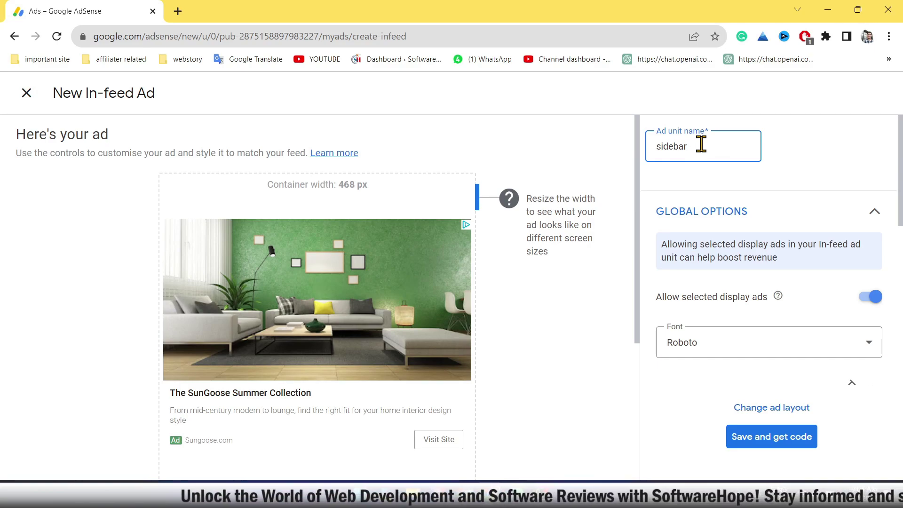
{"action": "left_click", "coordinate": [718, 463]}
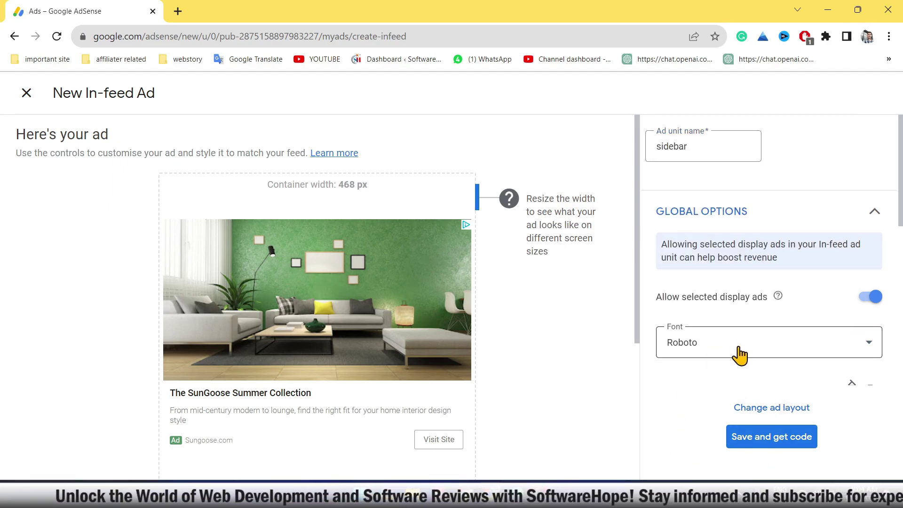
Step: Clear the ad's global font choice and reselect Roboto
{"action": "left_click", "coordinate": [739, 355]}
{"action": "left_click", "coordinate": [671, 354]}
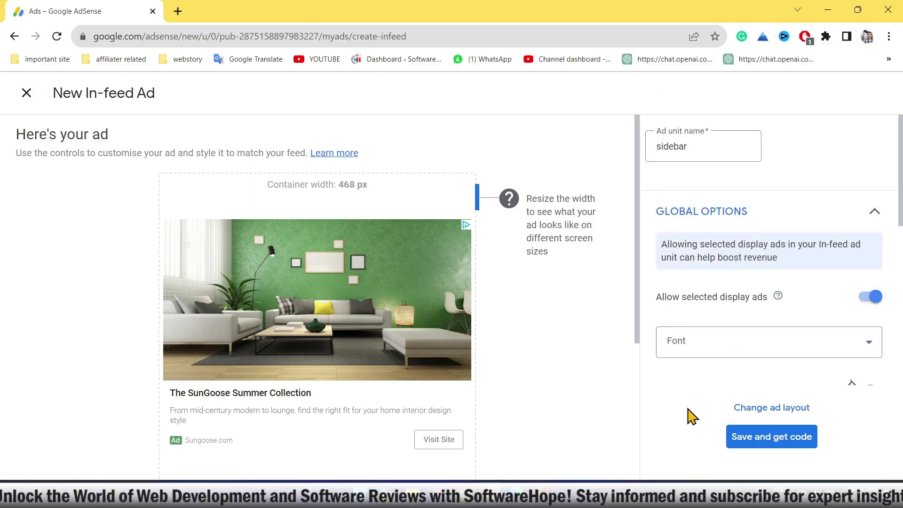
{"action": "left_click", "coordinate": [713, 356]}
{"action": "left_click", "coordinate": [658, 351]}
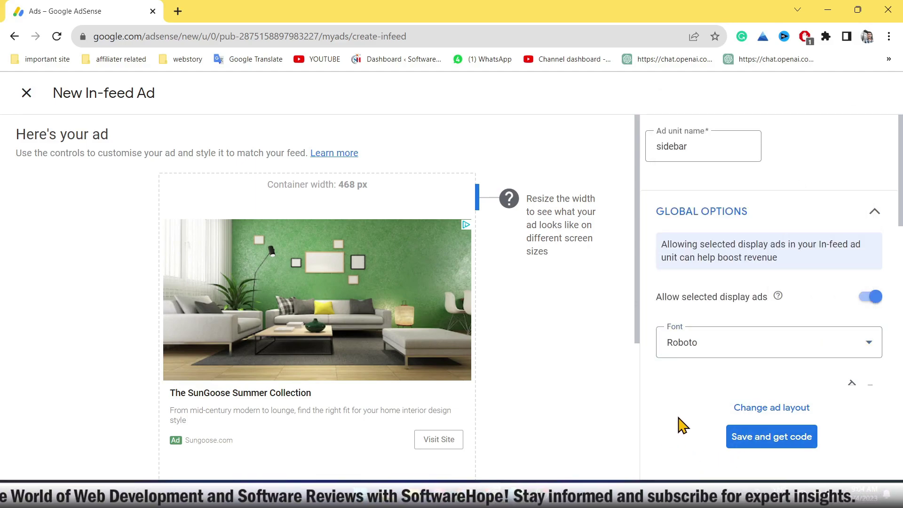
Step: Set the ad's global background colour to black
{"action": "scroll", "coordinate": [691, 413], "scroll_direction": "down", "scroll_amount": 8}
{"action": "scroll", "coordinate": [677, 327], "scroll_direction": "up", "scroll_amount": 6}
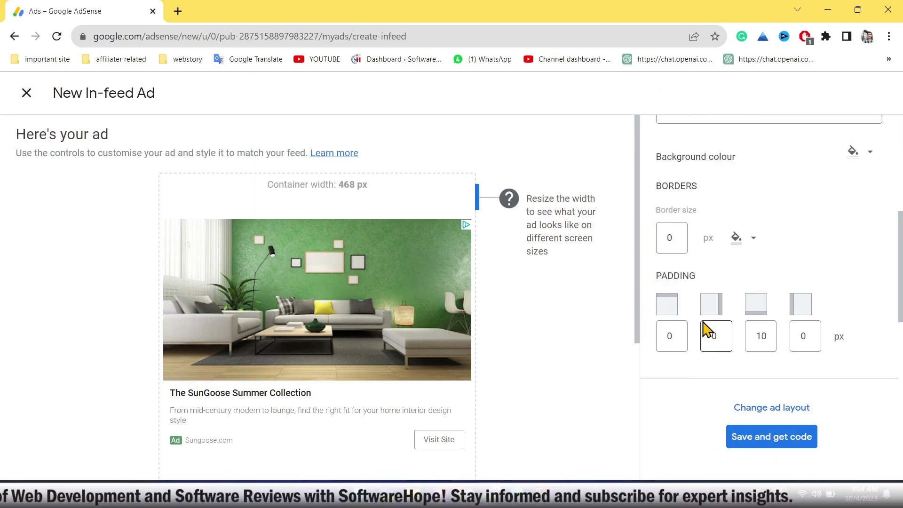
{"action": "scroll", "coordinate": [901, 191], "scroll_direction": "down", "scroll_amount": 3}
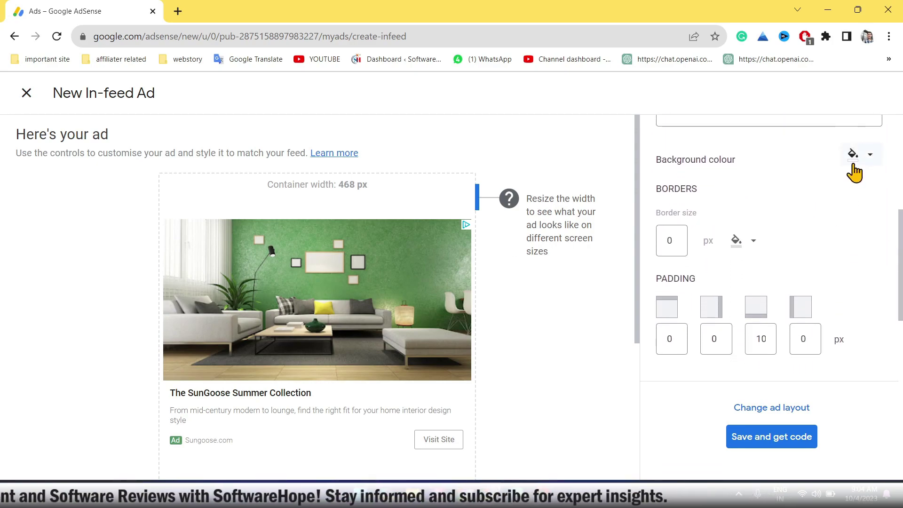
{"action": "left_click", "coordinate": [852, 165]}
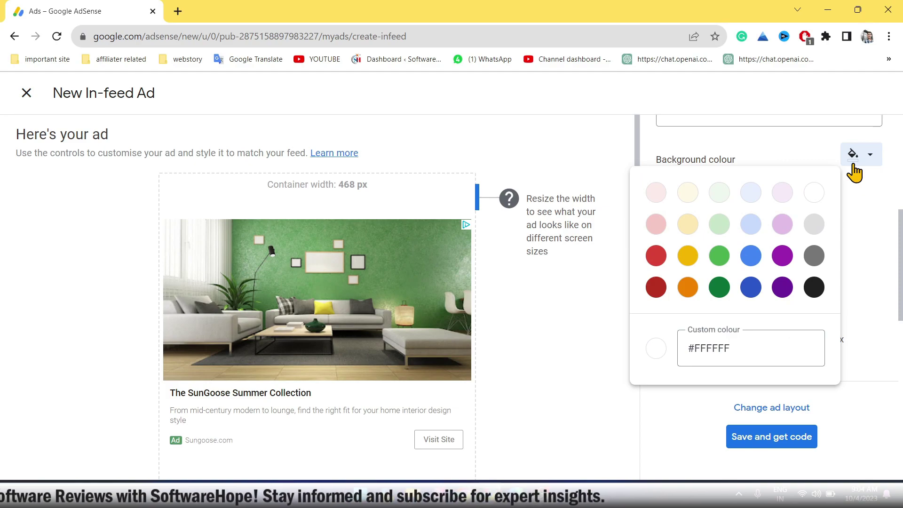
{"action": "left_click", "coordinate": [814, 288]}
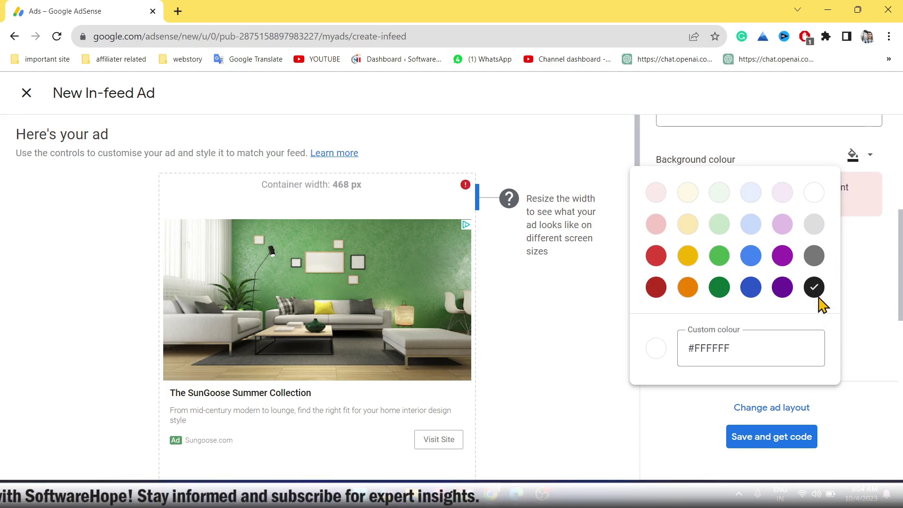
{"action": "left_click", "coordinate": [888, 267]}
Step: Set the ad's global border size to 1 px
{"action": "scroll", "coordinate": [845, 269], "scroll_direction": "down", "scroll_amount": 2}
{"action": "left_click", "coordinate": [677, 214]}
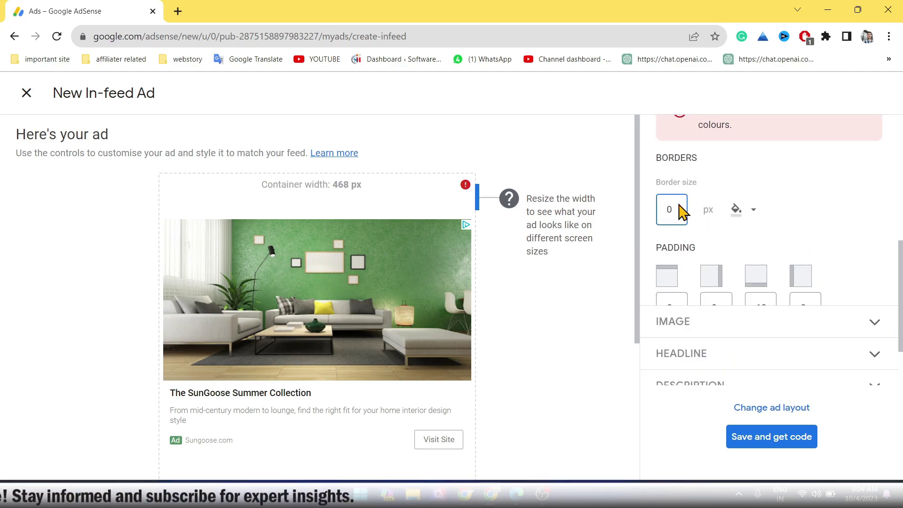
{"action": "type", "text": "1"}
Step: Expand the image settings and re-enter 0 px as the image's top padding
{"action": "scroll", "coordinate": [766, 240], "scroll_direction": "down", "scroll_amount": 2}
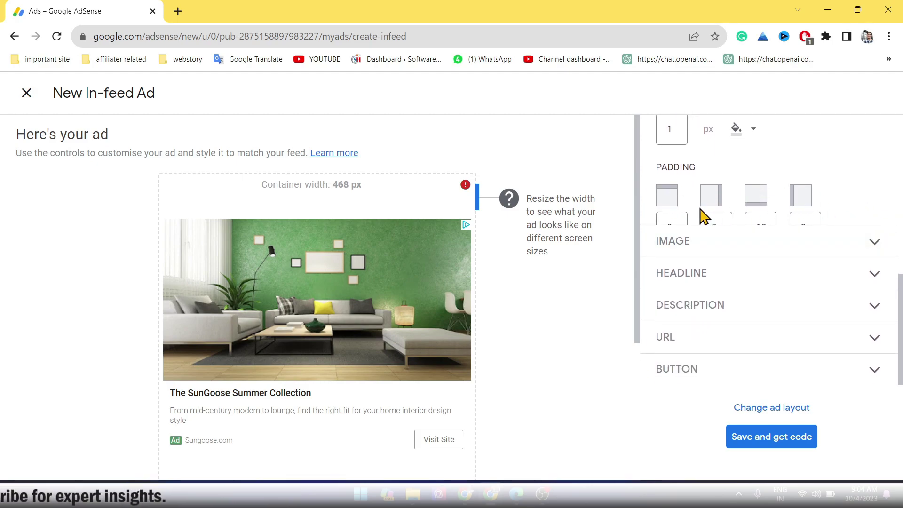
{"action": "left_click", "coordinate": [869, 250]}
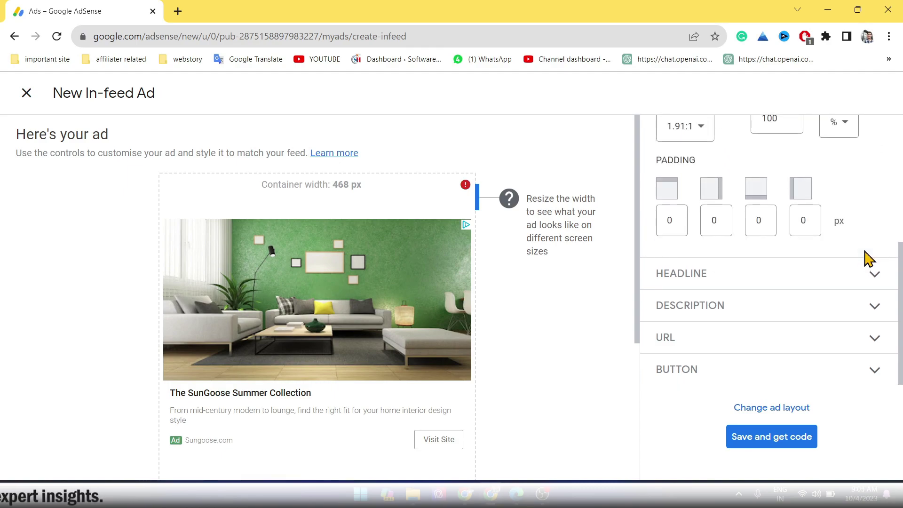
{"action": "double_click", "coordinate": [676, 226]}
{"action": "left_click", "coordinate": [668, 221]}
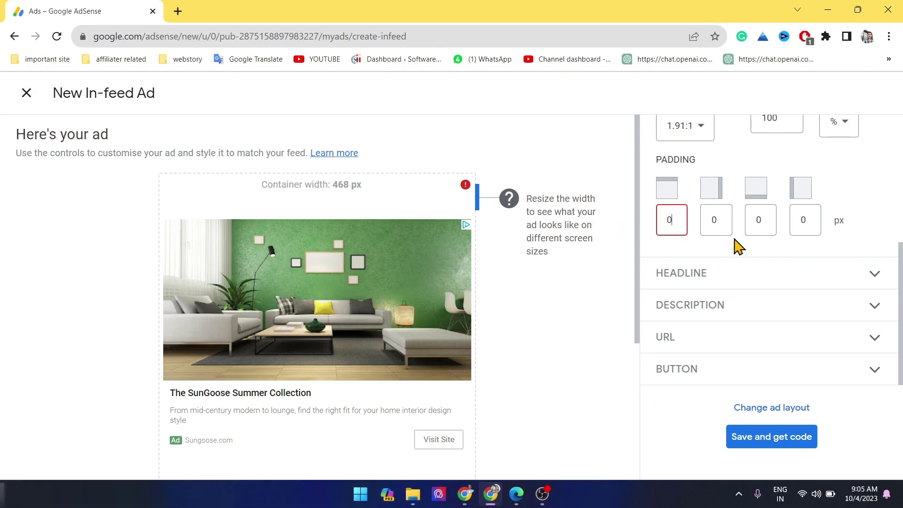
Step: Check the headline settings against the global options and set the headline text colour to white
{"action": "left_click", "coordinate": [854, 273]}
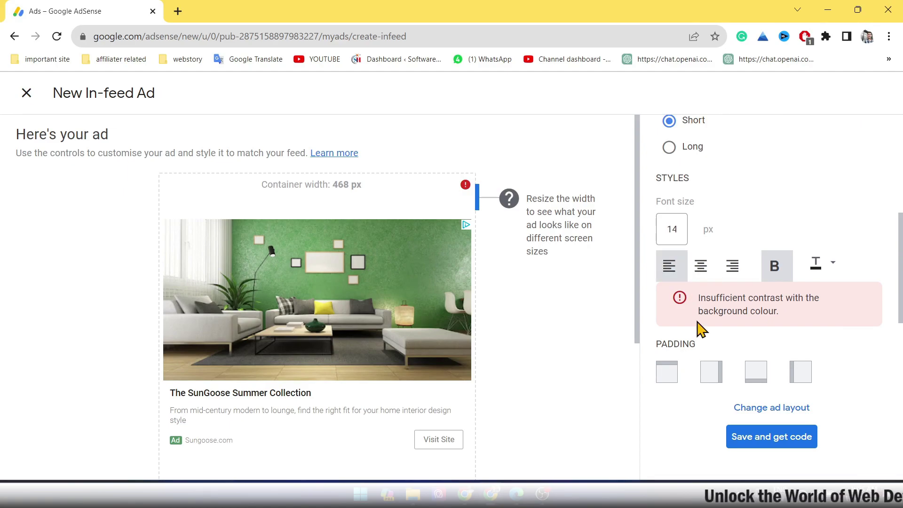
{"action": "scroll", "coordinate": [771, 290], "scroll_direction": "up", "scroll_amount": 5}
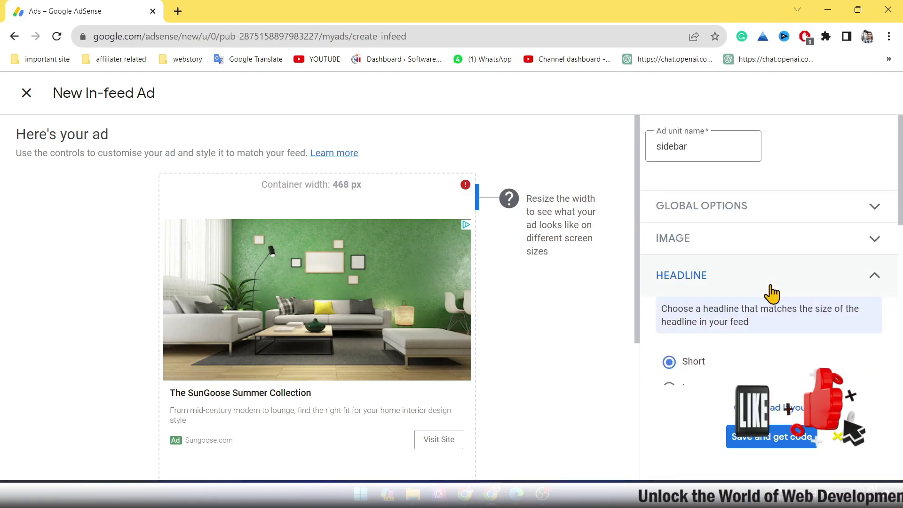
{"action": "left_click", "coordinate": [825, 206]}
{"action": "scroll", "coordinate": [842, 294], "scroll_direction": "down", "scroll_amount": 7}
{"action": "scroll", "coordinate": [778, 282], "scroll_direction": "up", "scroll_amount": 3}
{"action": "scroll", "coordinate": [802, 302], "scroll_direction": "down", "scroll_amount": 6}
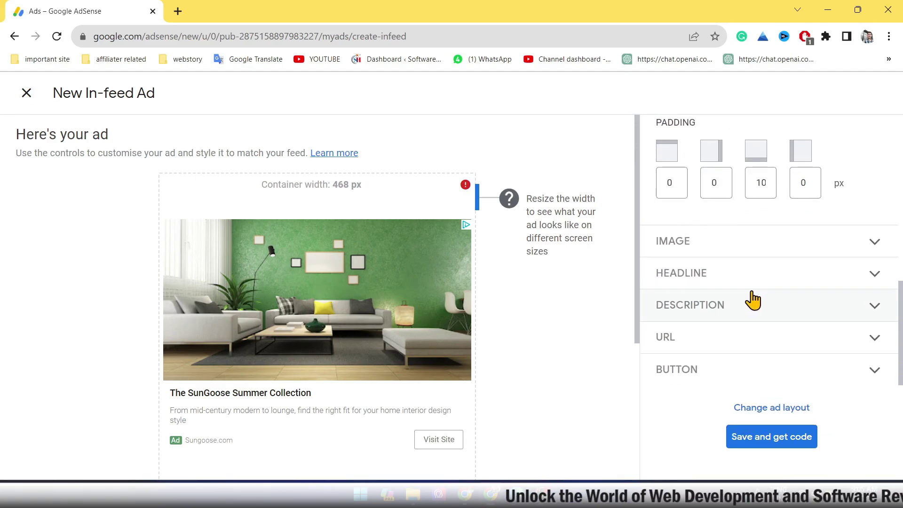
{"action": "left_click", "coordinate": [799, 274]}
{"action": "scroll", "coordinate": [775, 306], "scroll_direction": "down", "scroll_amount": 5}
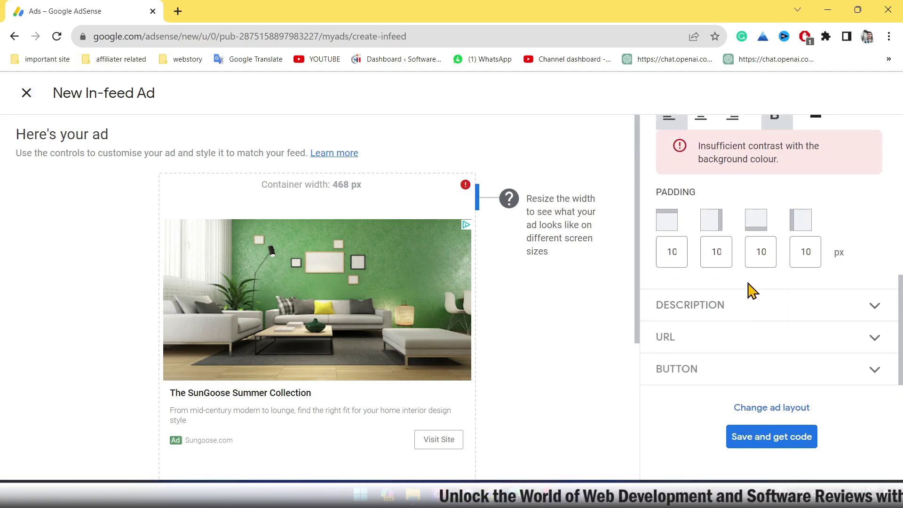
{"action": "scroll", "coordinate": [753, 287], "scroll_direction": "up", "scroll_amount": 3}
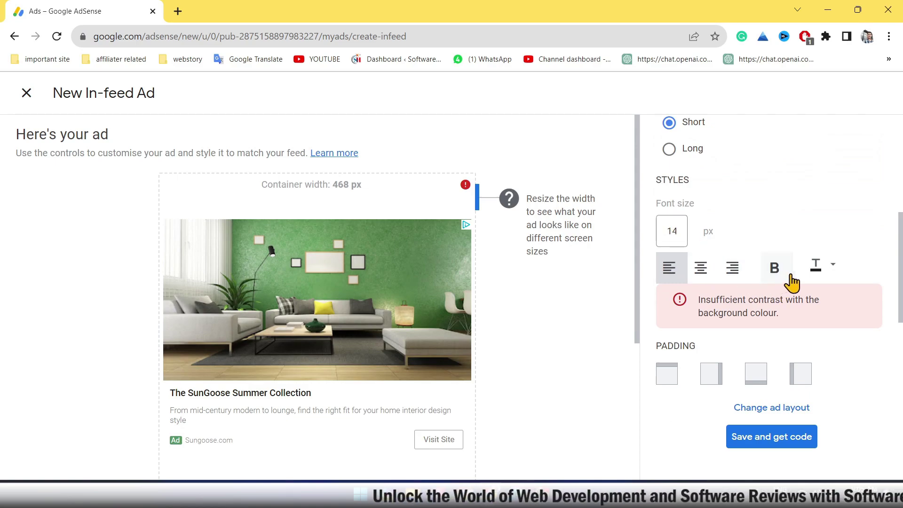
{"action": "left_click", "coordinate": [824, 275]}
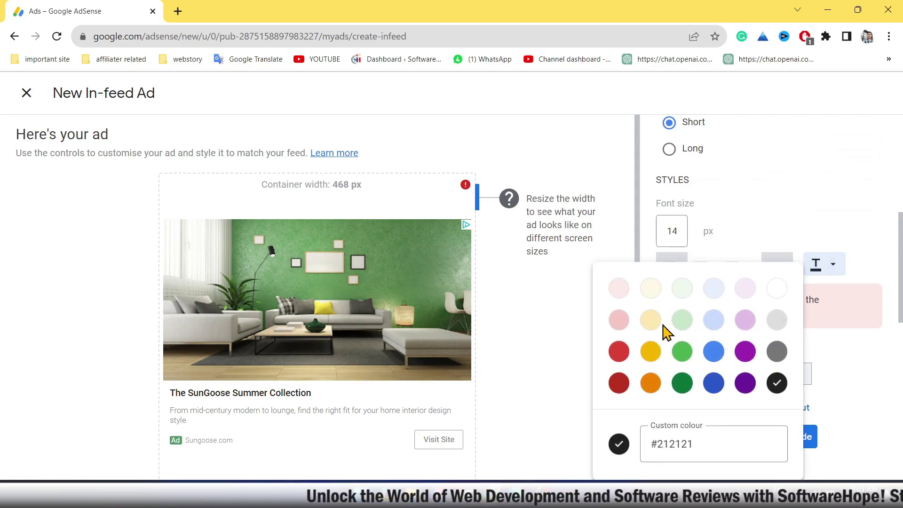
{"action": "left_click", "coordinate": [779, 292]}
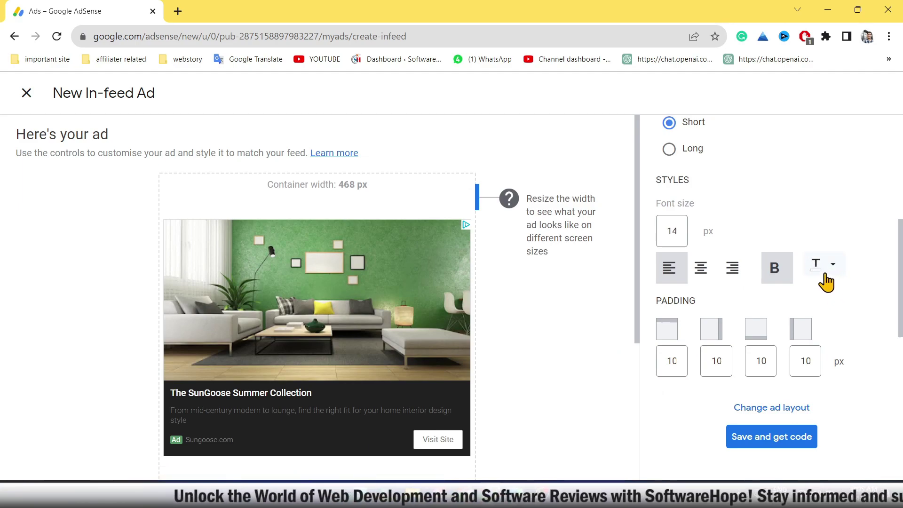
Step: Try black as the headline text colour
{"action": "left_click", "coordinate": [829, 272]}
{"action": "left_click", "coordinate": [776, 383]}
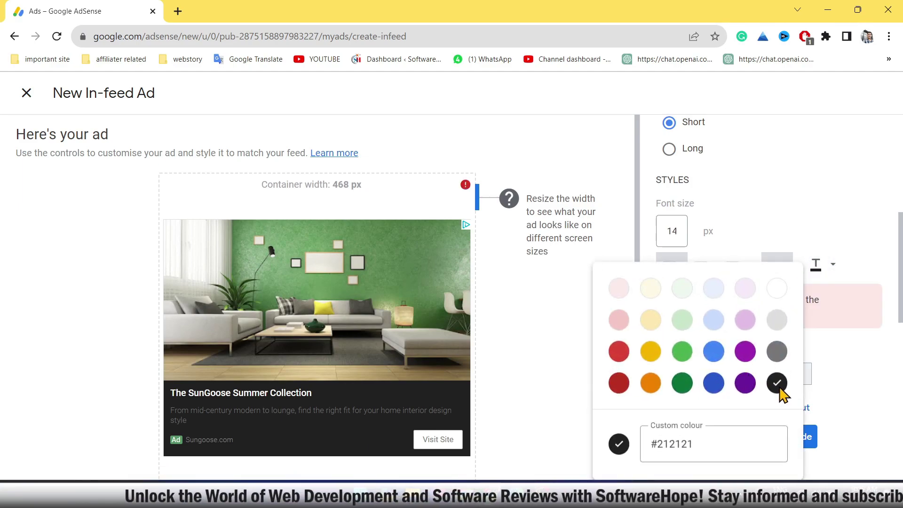
{"action": "left_click", "coordinate": [824, 199]}
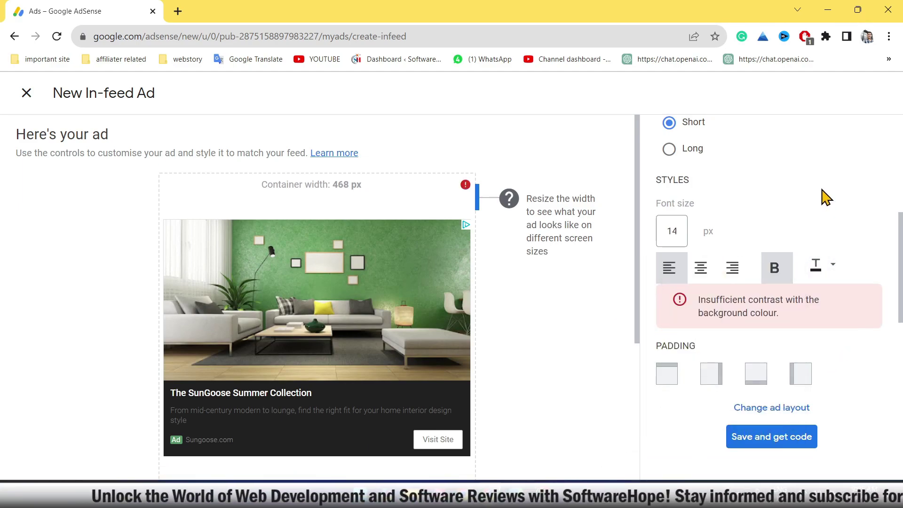
Step: Set the headline text colour back to white and check the headline in the ad preview
{"action": "left_click", "coordinate": [816, 274]}
{"action": "left_click", "coordinate": [782, 292]}
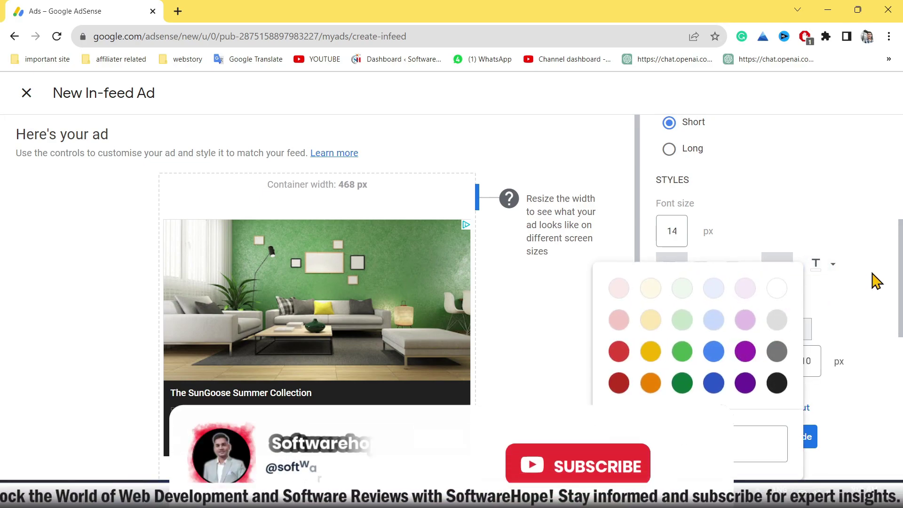
{"action": "scroll", "coordinate": [363, 300], "scroll_direction": "down", "scroll_amount": 2}
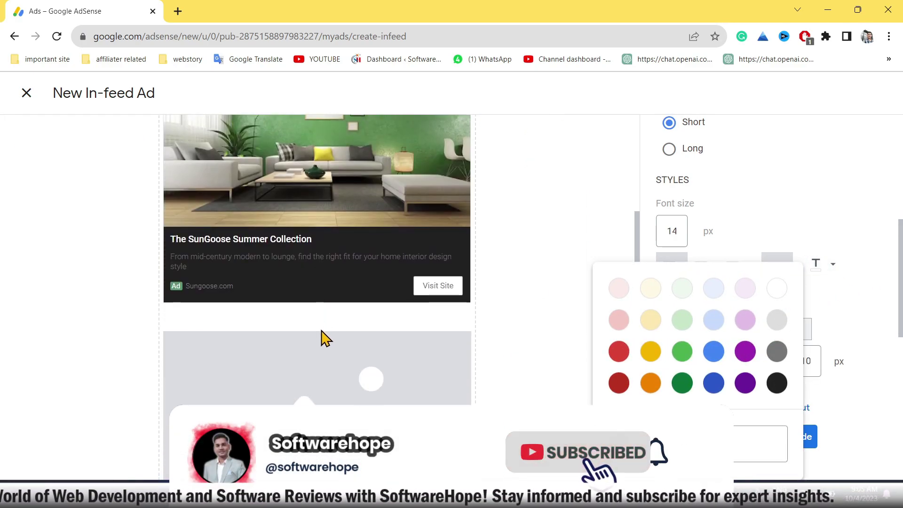
{"action": "scroll", "coordinate": [337, 243], "scroll_direction": "up", "scroll_amount": 2}
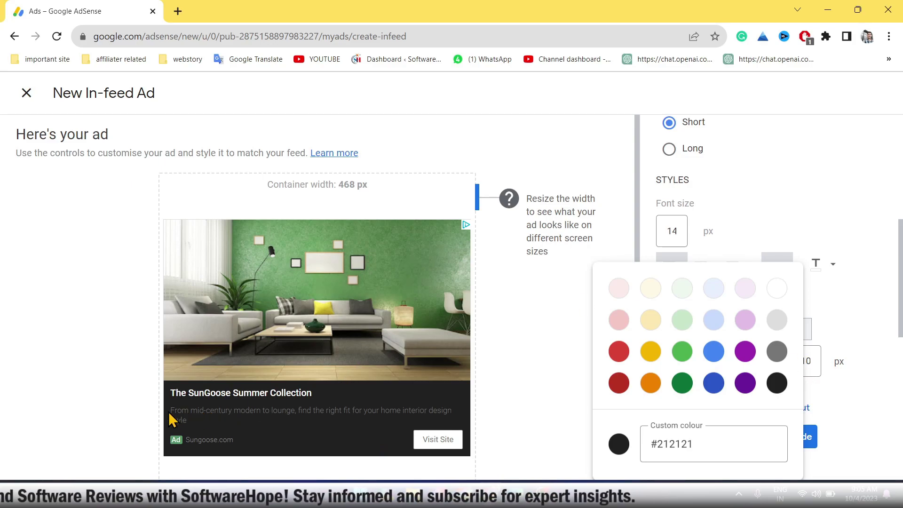
{"action": "left_click", "coordinate": [846, 323]}
Step: Set the description text colour to light grey
{"action": "scroll", "coordinate": [762, 310], "scroll_direction": "down", "scroll_amount": 2}
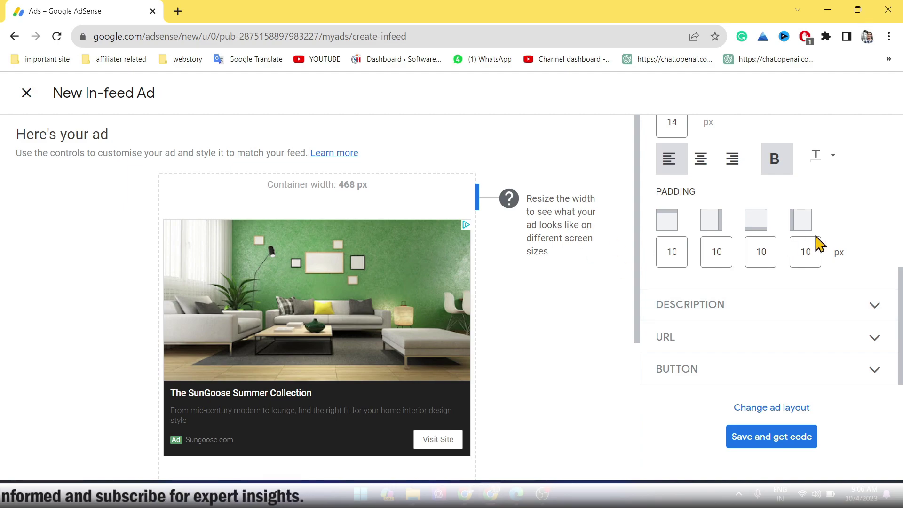
{"action": "left_click", "coordinate": [872, 310]}
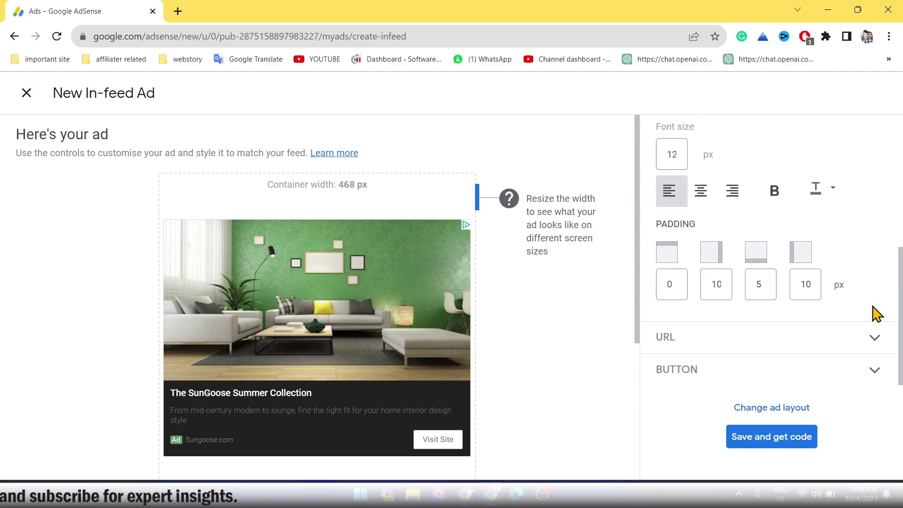
{"action": "left_click", "coordinate": [818, 193]}
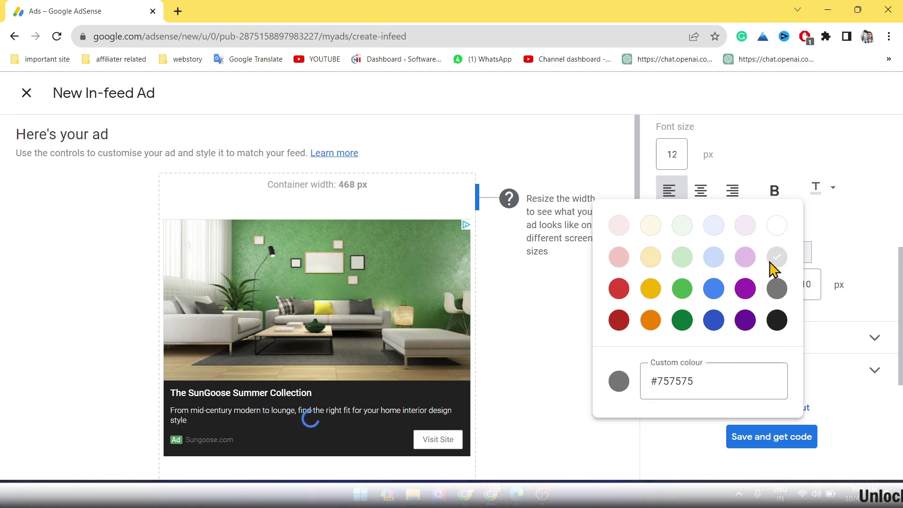
{"action": "left_click", "coordinate": [777, 291]}
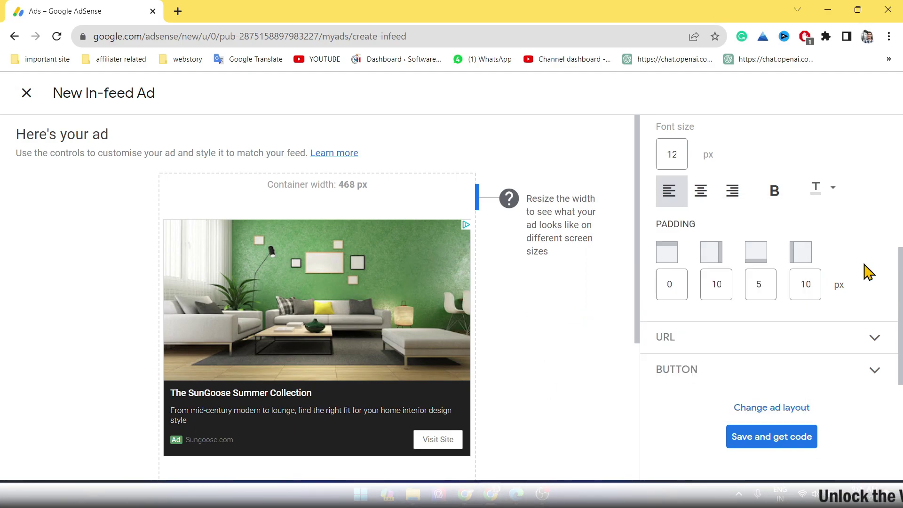
{"action": "left_click", "coordinate": [820, 193]}
{"action": "left_click", "coordinate": [779, 292]}
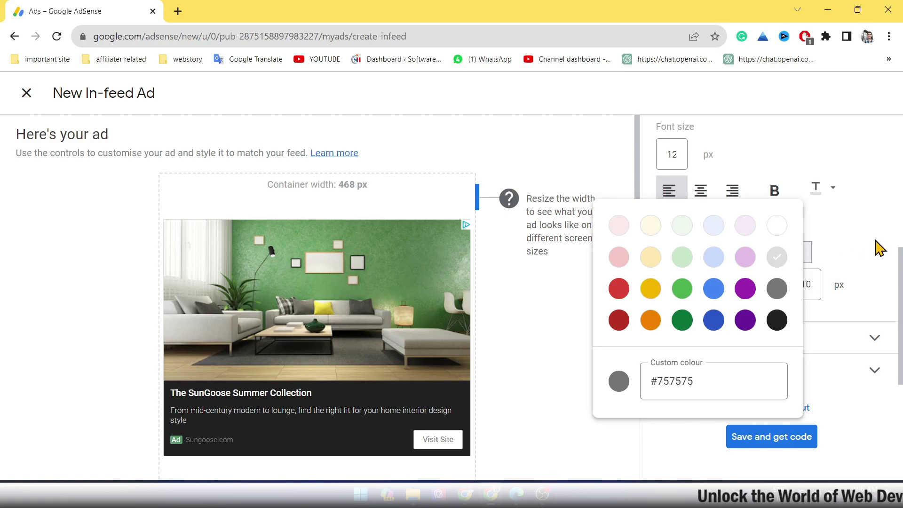
{"action": "left_click", "coordinate": [824, 287]}
Step: Try blue for the URL text, and settle on light blue as its colour
{"action": "left_click", "coordinate": [805, 337]}
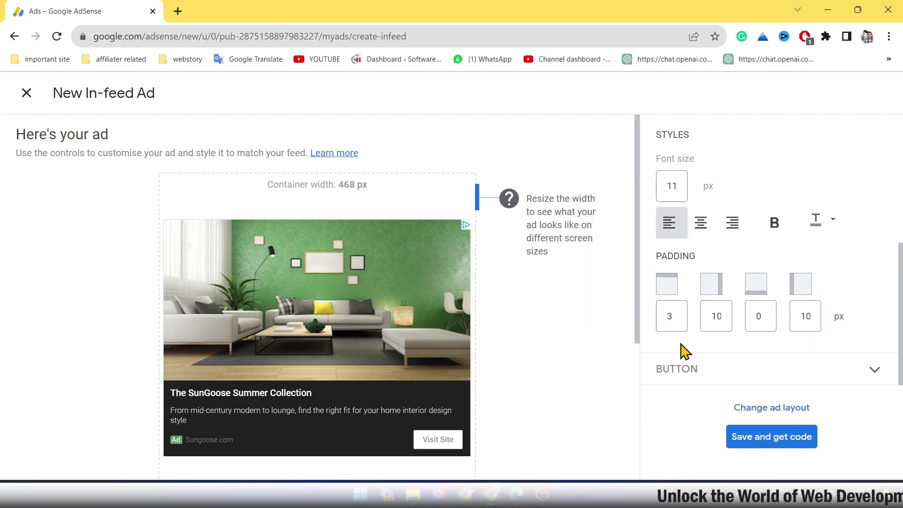
{"action": "scroll", "coordinate": [866, 251], "scroll_direction": "up", "scroll_amount": 3}
{"action": "scroll", "coordinate": [806, 298], "scroll_direction": "down", "scroll_amount": 3}
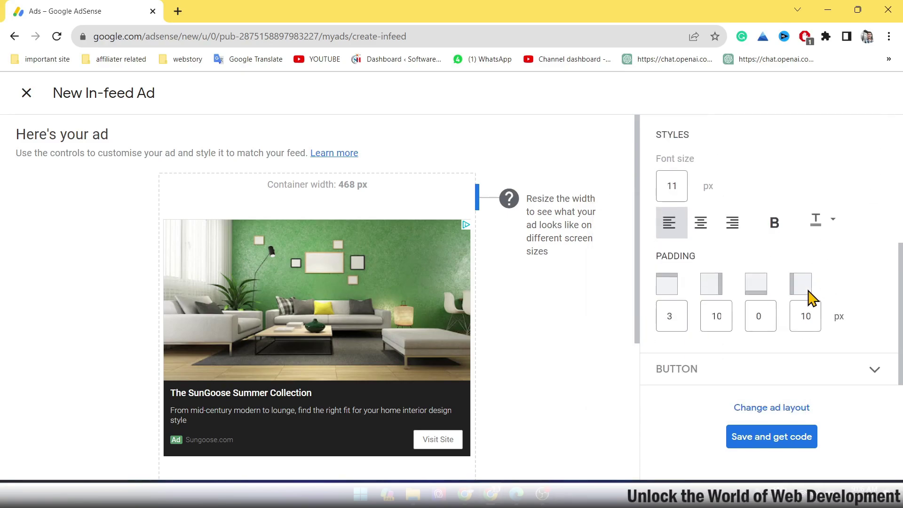
{"action": "left_click", "coordinate": [816, 221]}
{"action": "left_click", "coordinate": [712, 326]}
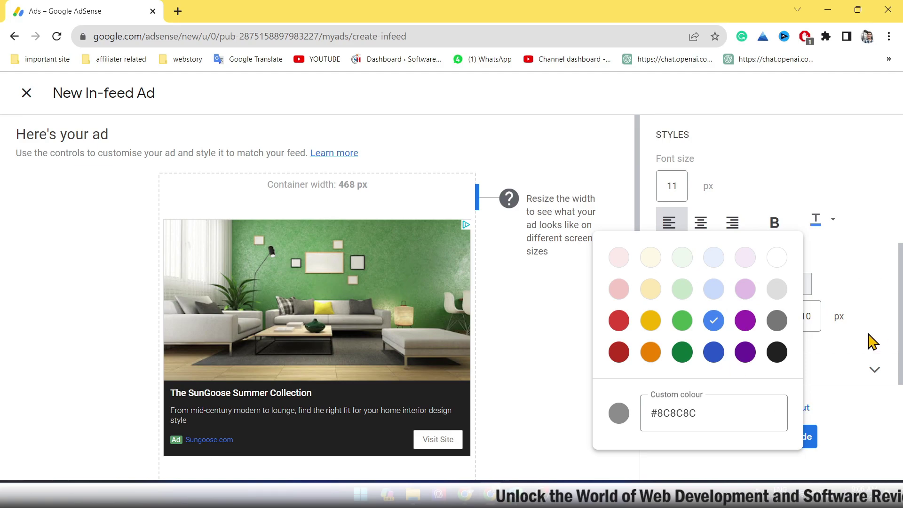
{"action": "left_click", "coordinate": [717, 301]}
Step: Set the ad button's font colour to blue and collapse the button settings
{"action": "left_click", "coordinate": [877, 371]}
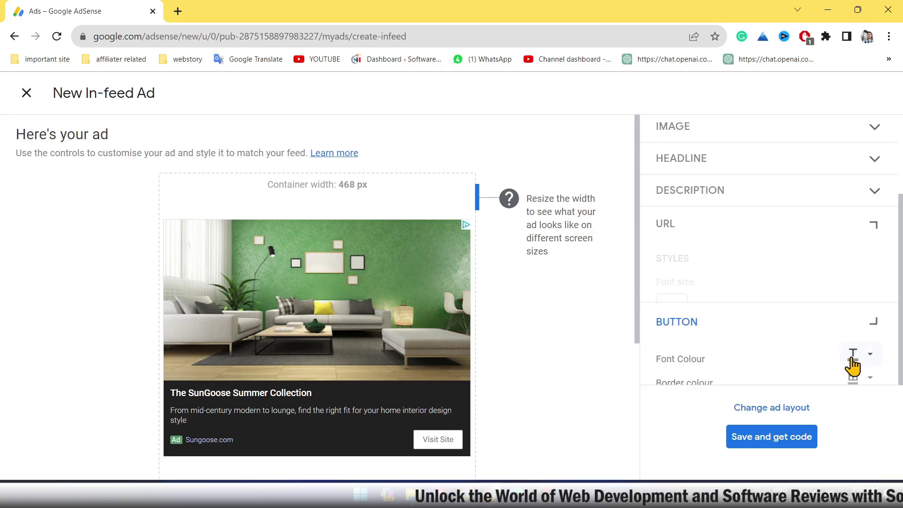
{"action": "scroll", "coordinate": [841, 357], "scroll_direction": "up", "scroll_amount": 2}
{"action": "left_click", "coordinate": [871, 365]}
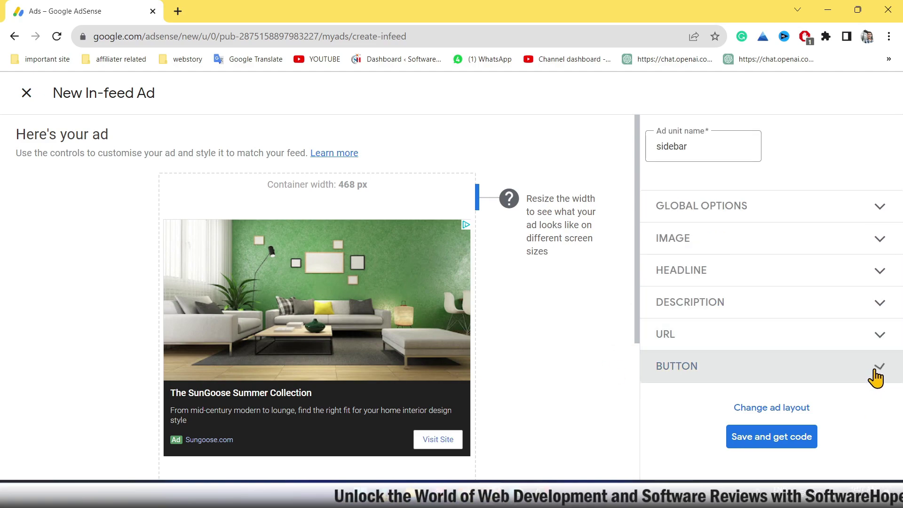
Step: Set both the font colour and the border colour of the ad's button to red
{"action": "left_click", "coordinate": [789, 362]}
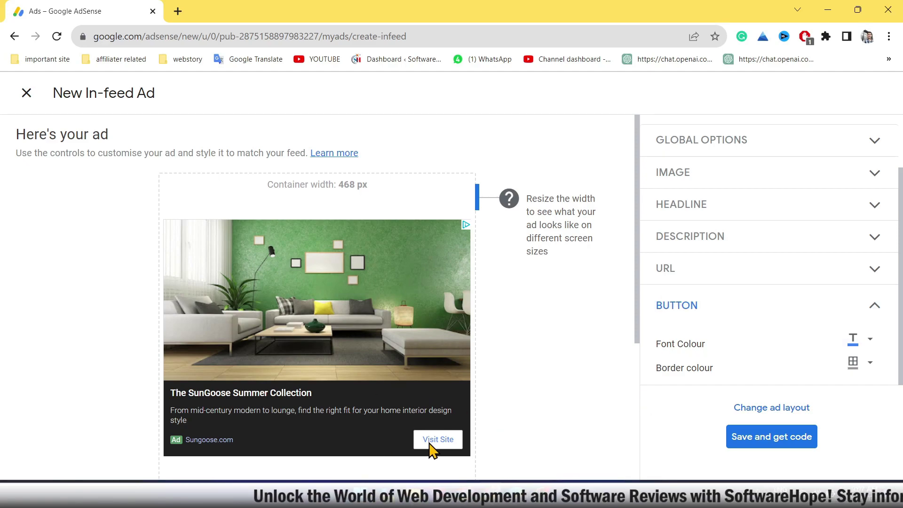
{"action": "left_click", "coordinate": [851, 342]}
{"action": "left_click", "coordinate": [656, 197]}
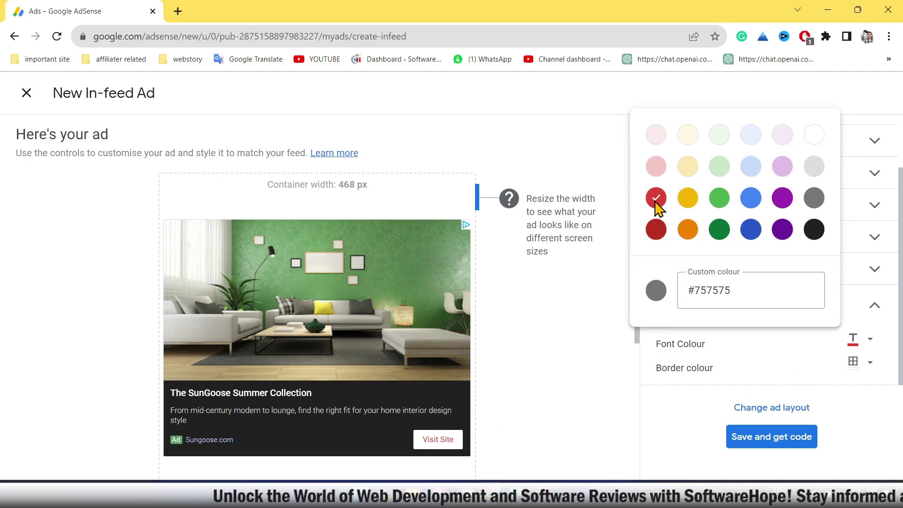
{"action": "left_click", "coordinate": [852, 362]}
{"action": "left_click", "coordinate": [656, 198]}
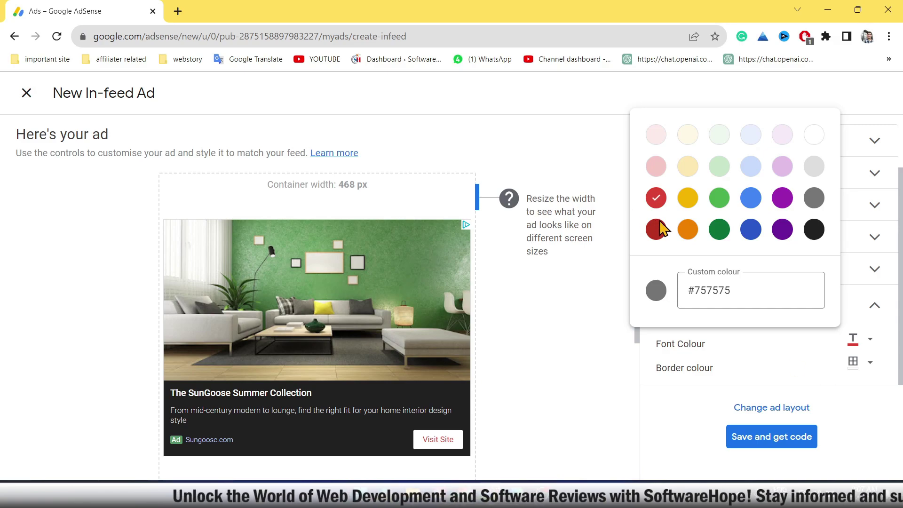
{"action": "left_click", "coordinate": [838, 465]}
{"action": "scroll", "coordinate": [682, 358], "scroll_direction": "up", "scroll_amount": 2}
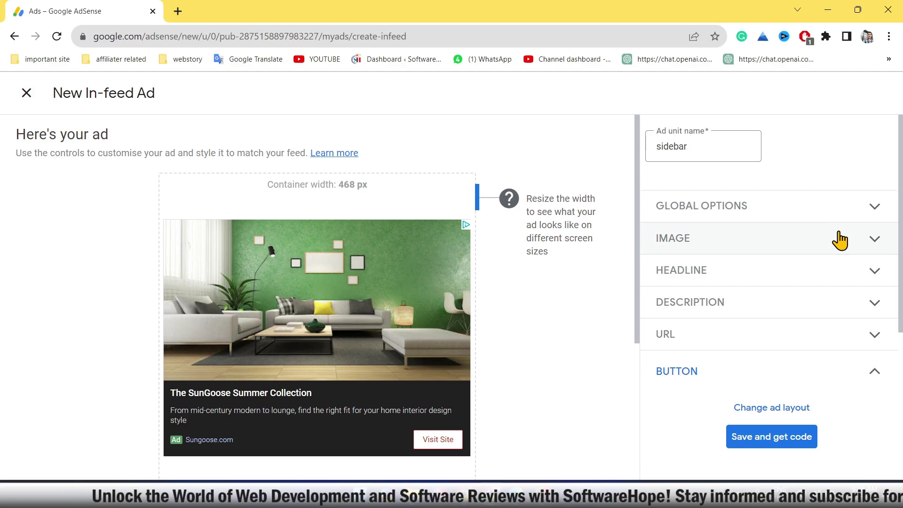
Step: Save the in-feed ad unit and copy its generated ad code
{"action": "left_click", "coordinate": [786, 443]}
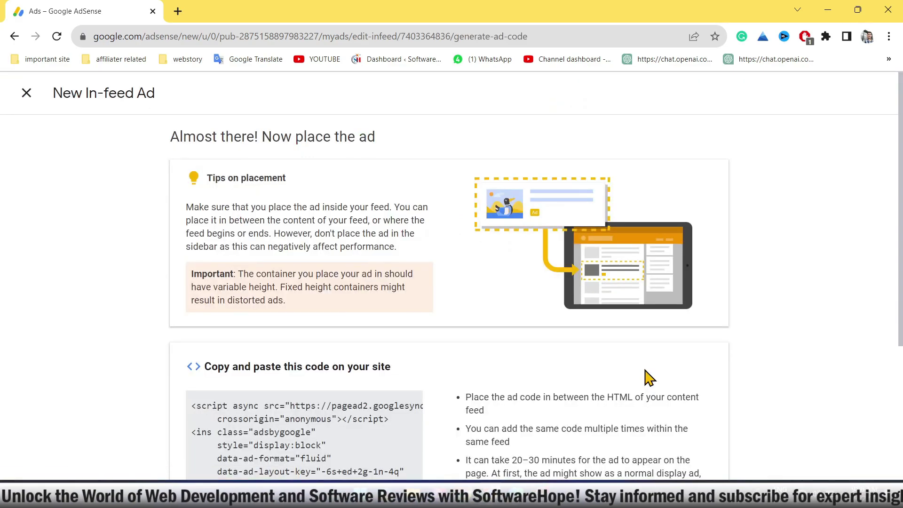
{"action": "scroll", "coordinate": [649, 376], "scroll_direction": "down", "scroll_amount": 4}
{"action": "left_click", "coordinate": [254, 381]}
{"action": "scroll", "coordinate": [517, 411], "scroll_direction": "up", "scroll_amount": 4}
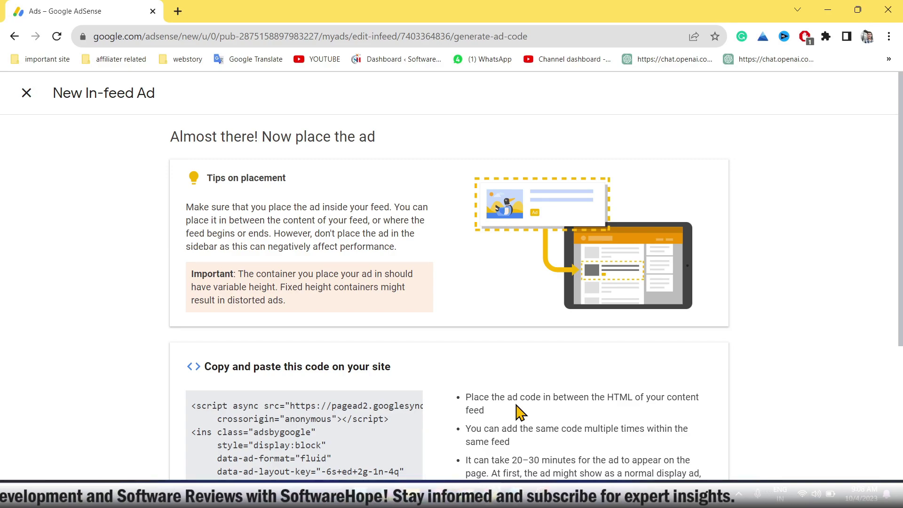
Step: Switch to the SoftwareHope WordPress dashboard and open the Widgets settings under Appearance
{"action": "key", "text": "alt+Tab"}
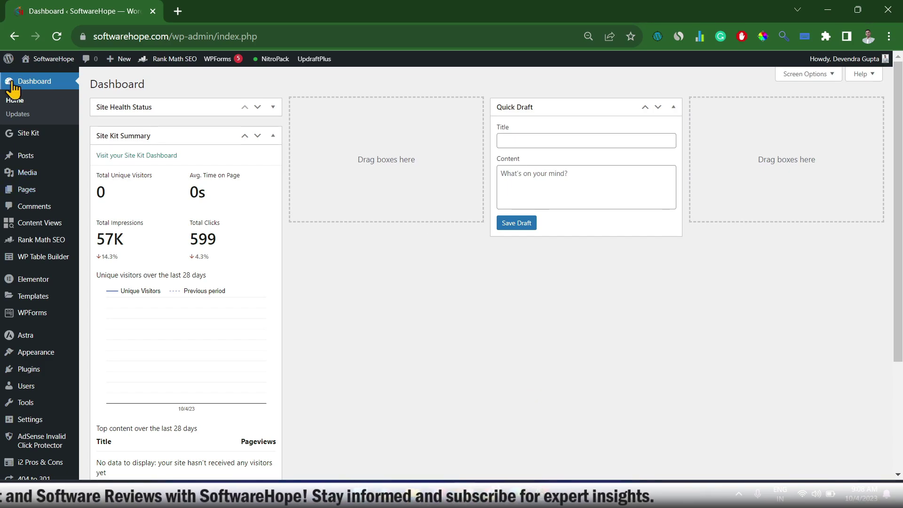
{"action": "mouse_move", "coordinate": [44, 353]}
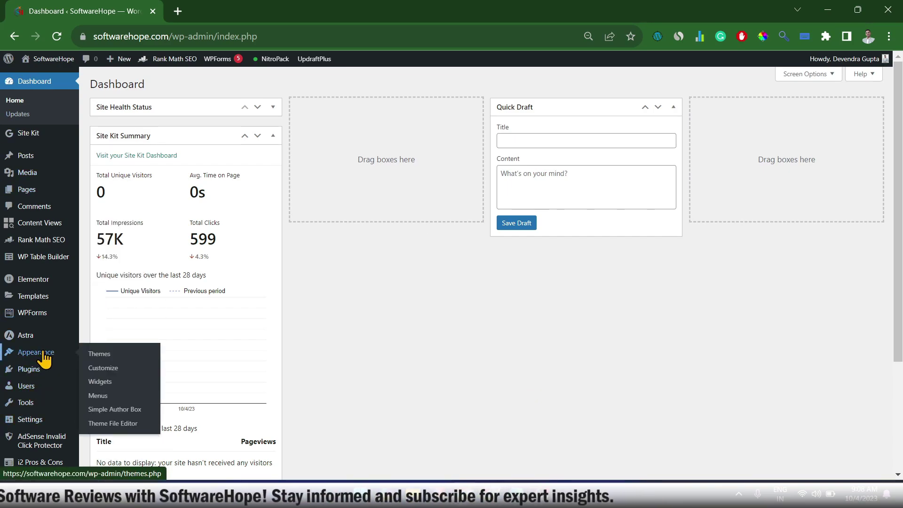
{"action": "left_click", "coordinate": [106, 383]}
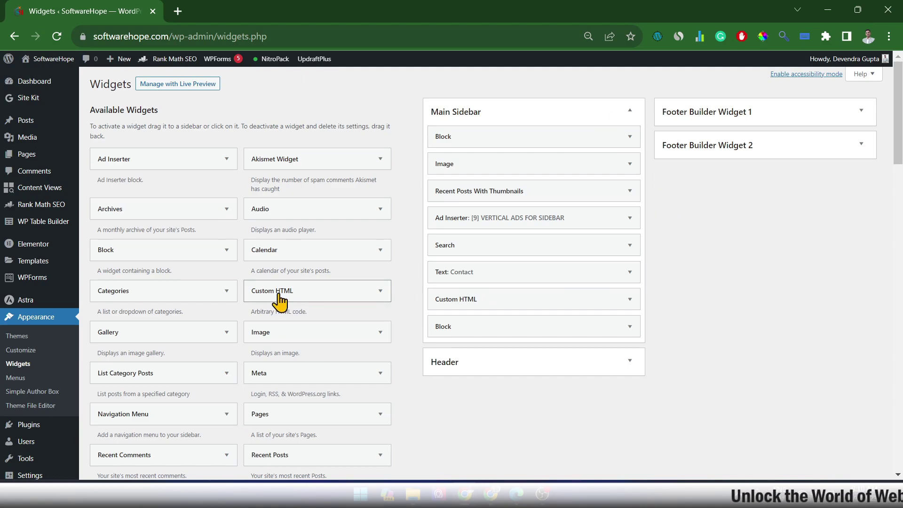
Step: Add a Custom HTML widget at the start of the Main Sidebar, paste the ad code as its content, and save and close it
{"action": "left_click_drag", "start_coordinate": [275, 291], "coordinate": [545, 127]}
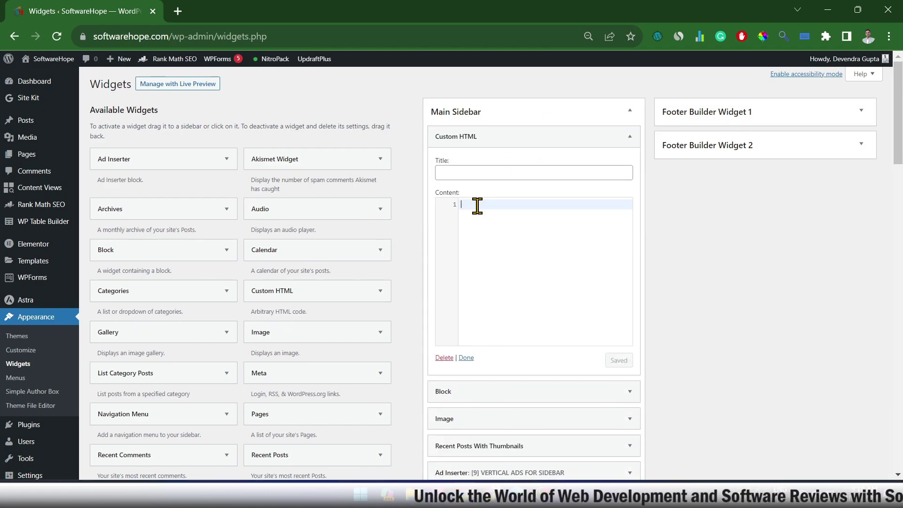
{"action": "key", "text": "ctrl+v"}
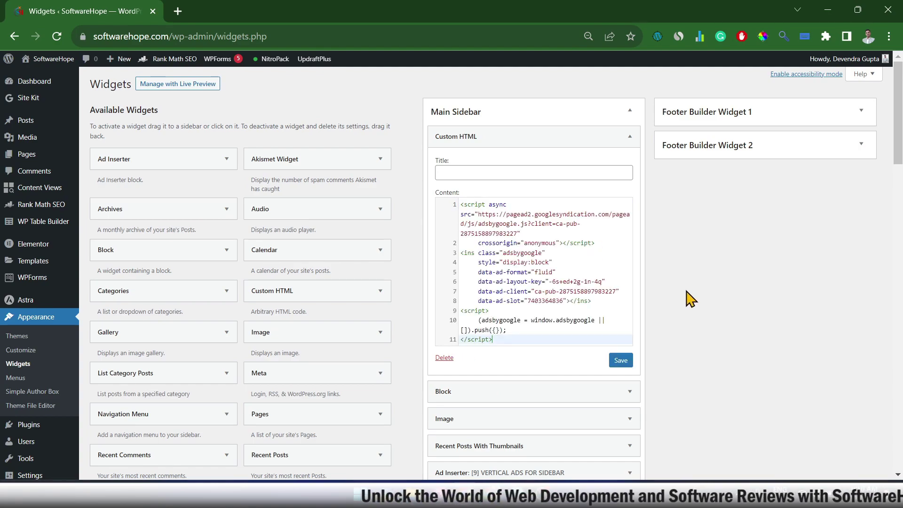
{"action": "left_click", "coordinate": [620, 361]}
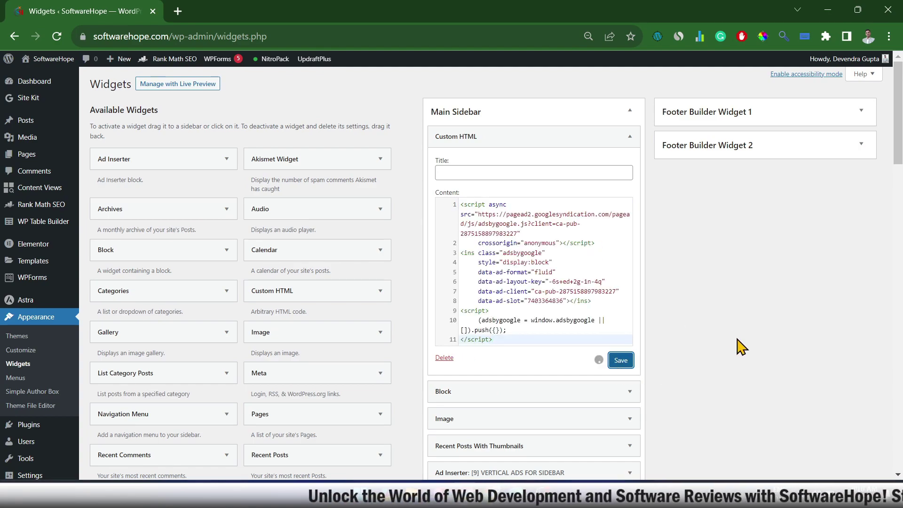
{"action": "left_click", "coordinate": [470, 358]}
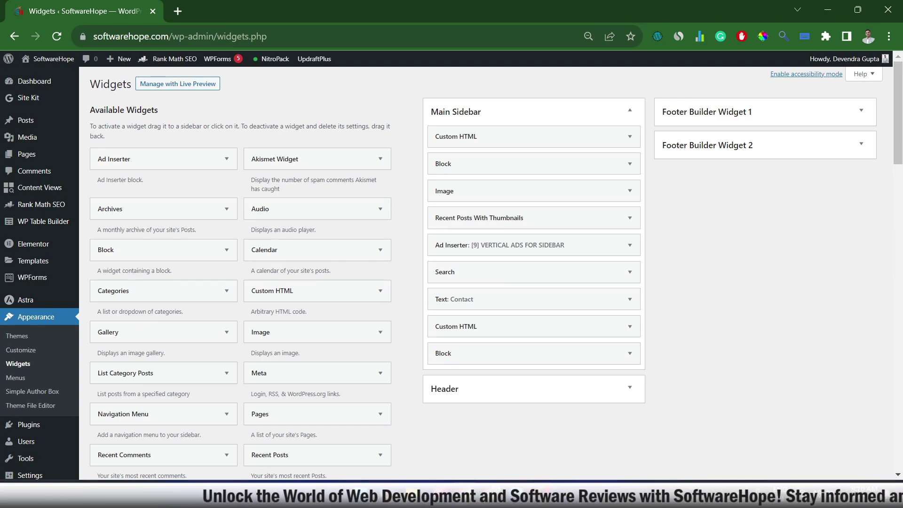
Step: Switch to the Adobe Premiere Pro article in Edge and examine the ads and widgets in its sidebar before reloading
{"action": "mouse_move", "coordinate": [516, 497]}
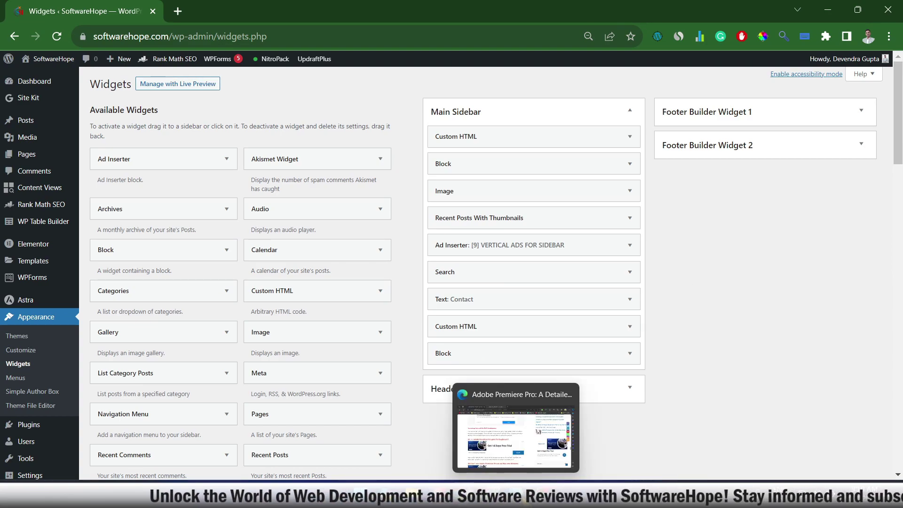
{"action": "left_click", "coordinate": [516, 498]}
{"action": "scroll", "coordinate": [635, 413], "scroll_direction": "up", "scroll_amount": 15}
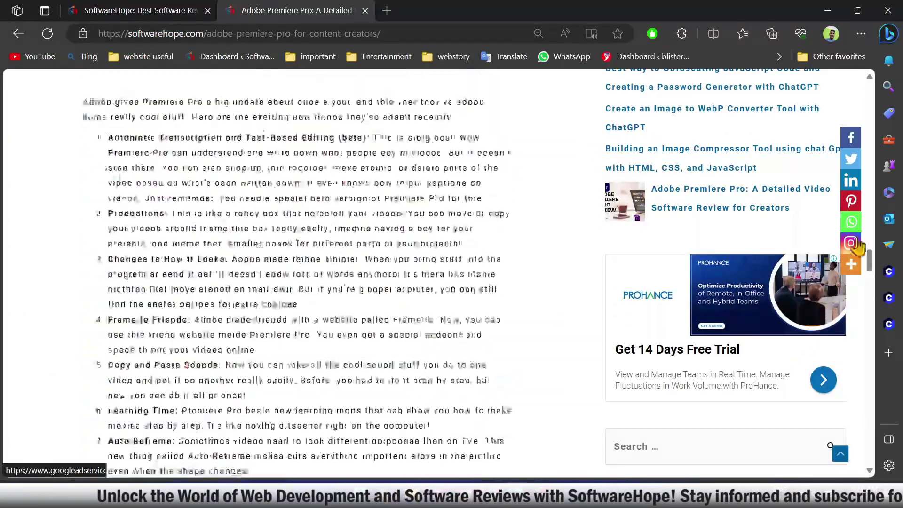
{"action": "scroll", "coordinate": [752, 306], "scroll_direction": "up", "scroll_amount": 15}
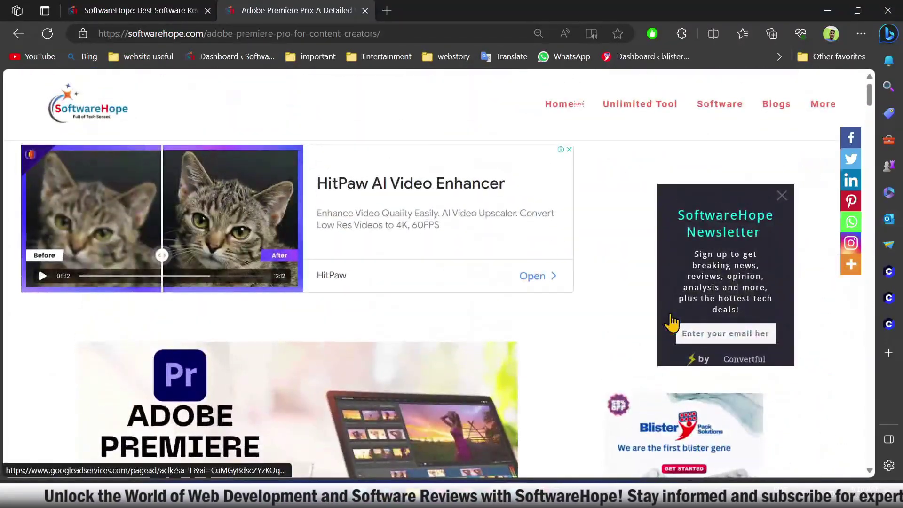
{"action": "scroll", "coordinate": [727, 316], "scroll_direction": "down", "scroll_amount": 4}
{"action": "scroll", "coordinate": [728, 316], "scroll_direction": "down", "scroll_amount": 15}
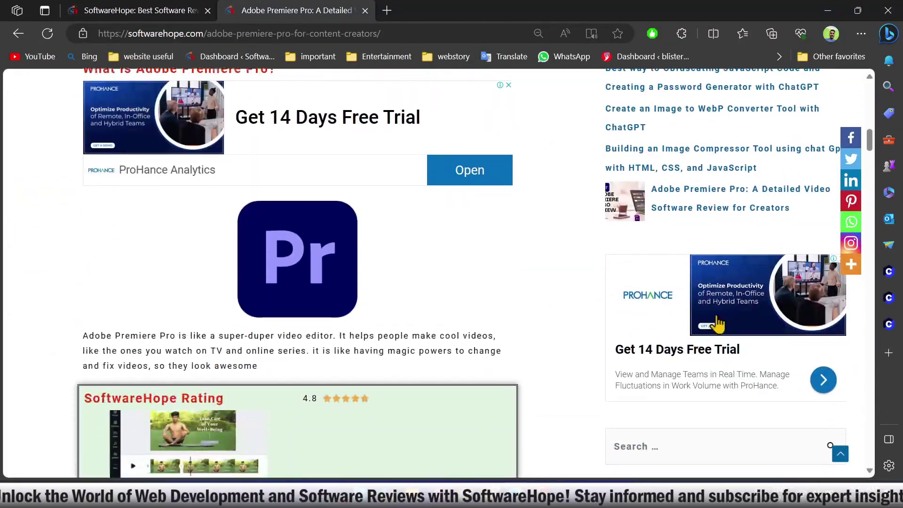
{"action": "scroll", "coordinate": [659, 236], "scroll_direction": "up", "scroll_amount": 10}
{"action": "scroll", "coordinate": [732, 336], "scroll_direction": "down", "scroll_amount": 3}
{"action": "scroll", "coordinate": [732, 336], "scroll_direction": "up", "scroll_amount": 3}
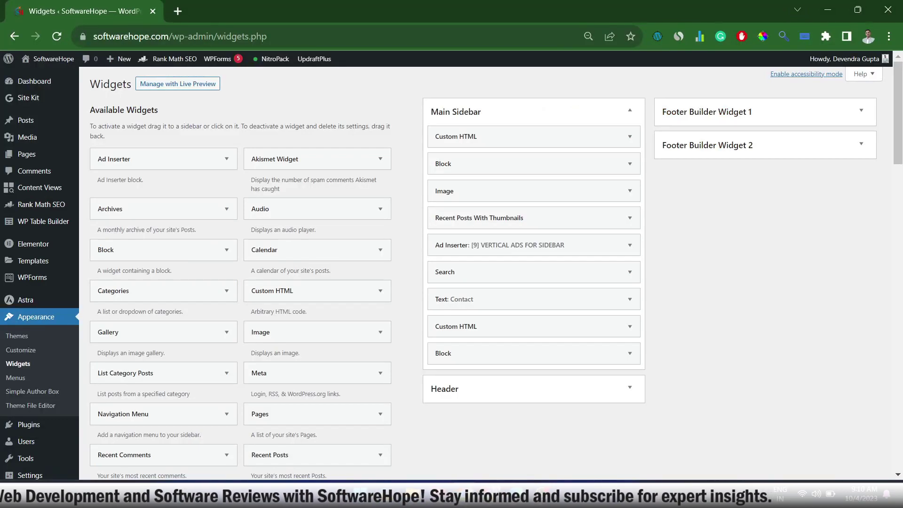
Step: Reload the Adobe Premiere Pro article and examine the sidebar and in-content ads down to the comment section
{"action": "mouse_move", "coordinate": [278, 68]}
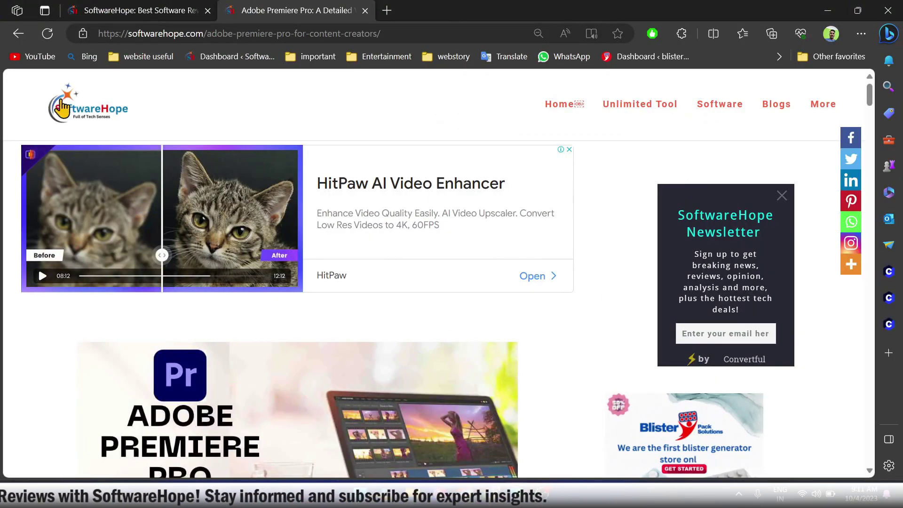
{"action": "left_click", "coordinate": [47, 34]}
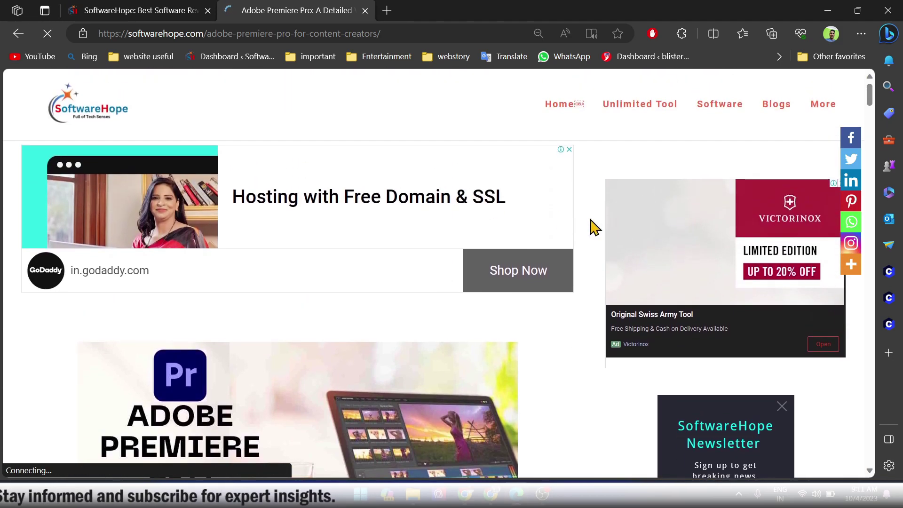
{"action": "scroll", "coordinate": [715, 369], "scroll_direction": "down", "scroll_amount": 10}
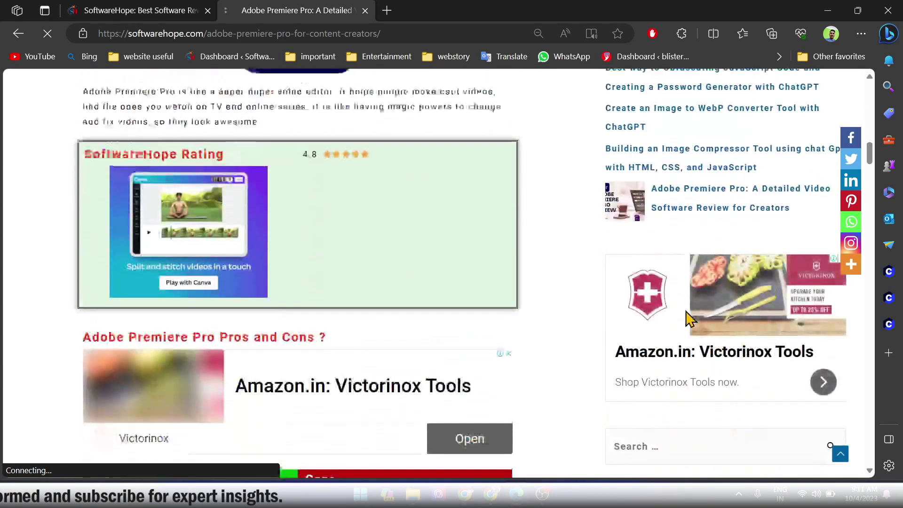
{"action": "scroll", "coordinate": [767, 425], "scroll_direction": "down", "scroll_amount": 10}
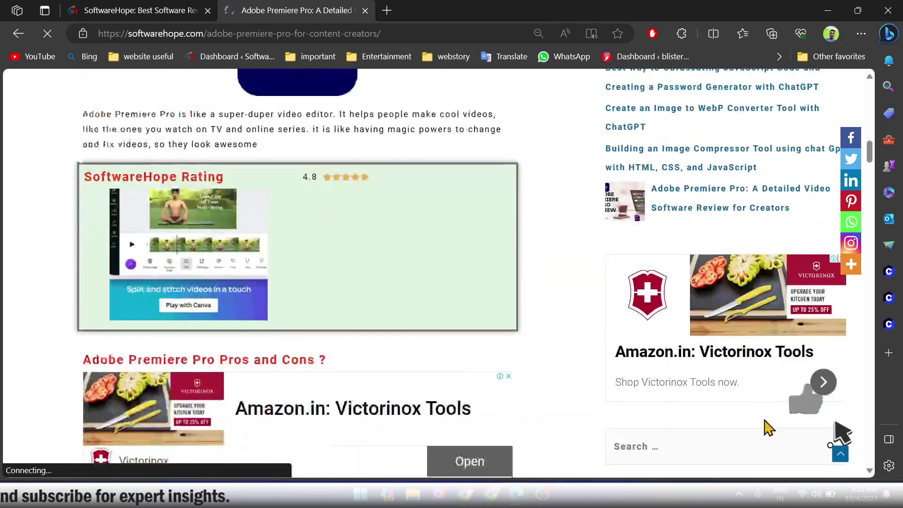
{"action": "scroll", "coordinate": [840, 465], "scroll_direction": "down", "scroll_amount": 15}
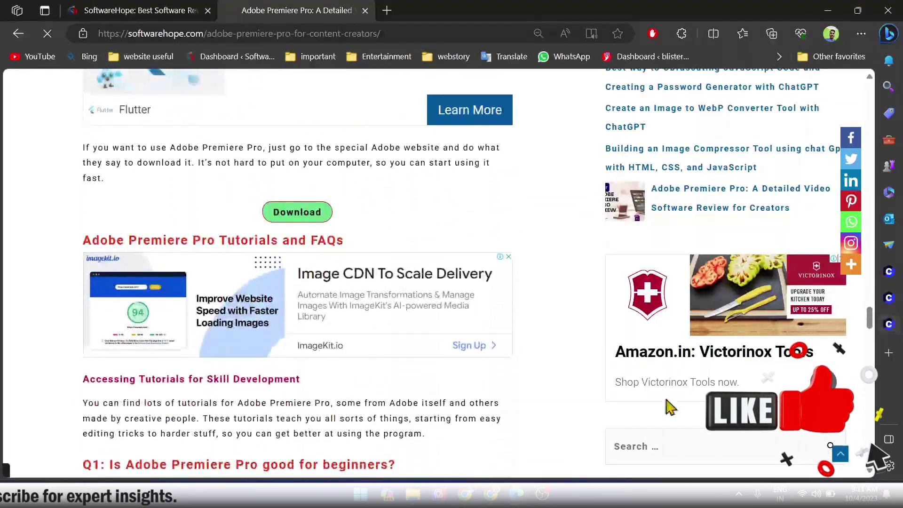
{"action": "scroll", "coordinate": [530, 414], "scroll_direction": "up", "scroll_amount": 10}
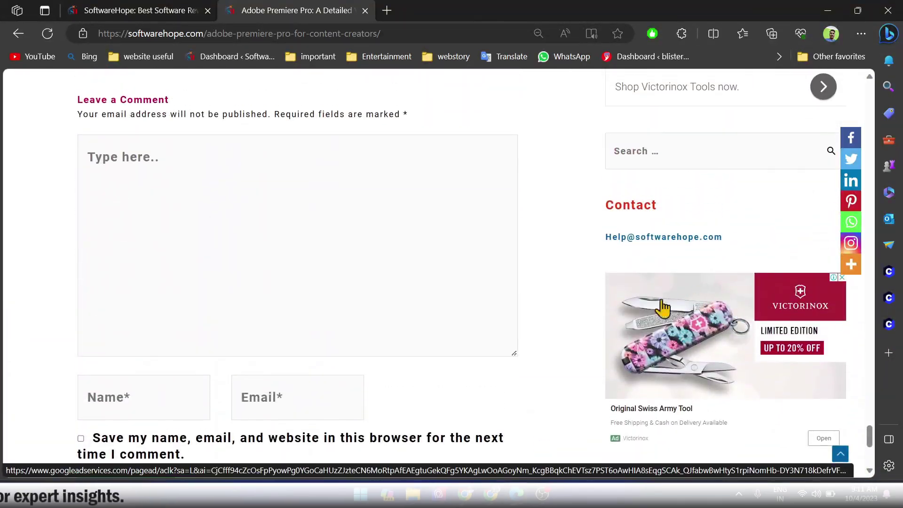
{"action": "scroll", "coordinate": [510, 262], "scroll_direction": "up", "scroll_amount": 15}
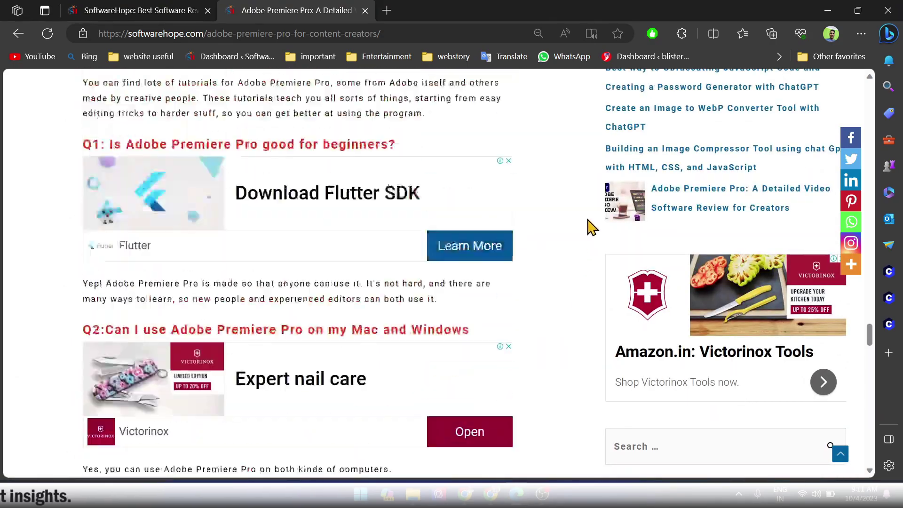
{"action": "scroll", "coordinate": [751, 229], "scroll_direction": "up", "scroll_amount": 15}
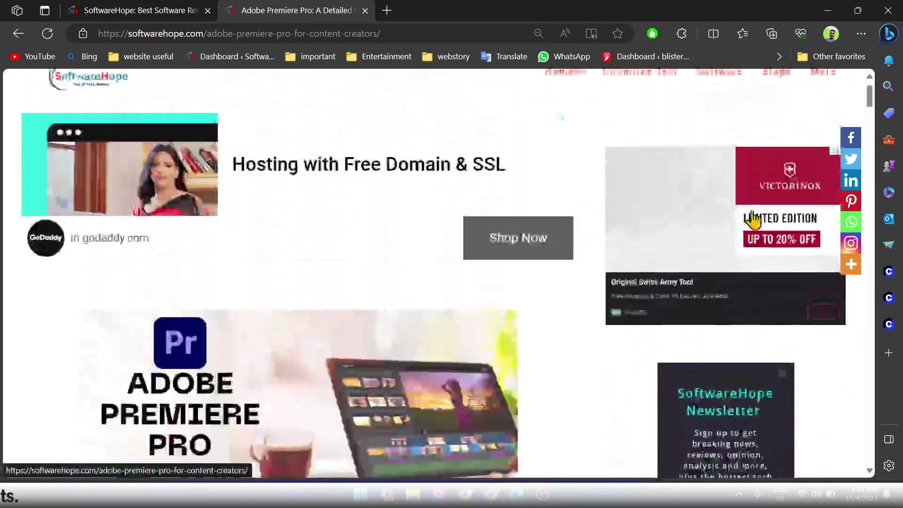